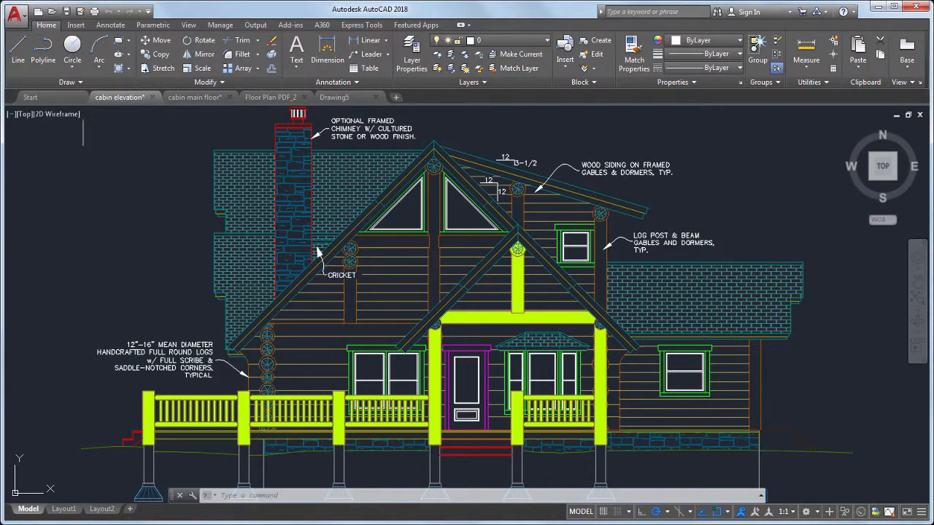
# Browse the drawings in the Autodesk folder for opening, sorting them by date modified and by name, without opening any
pyautogui.click(53, 13)
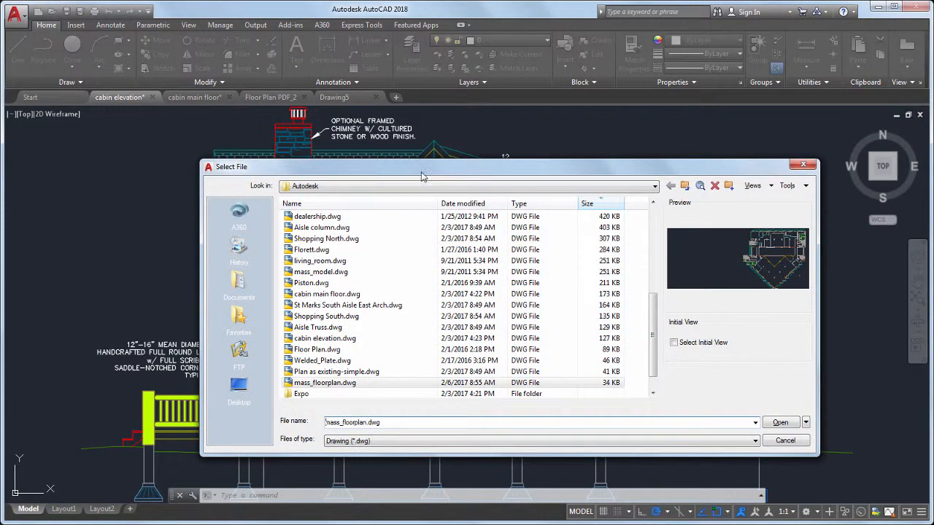
pyautogui.click(463, 204)
pyautogui.click(396, 204)
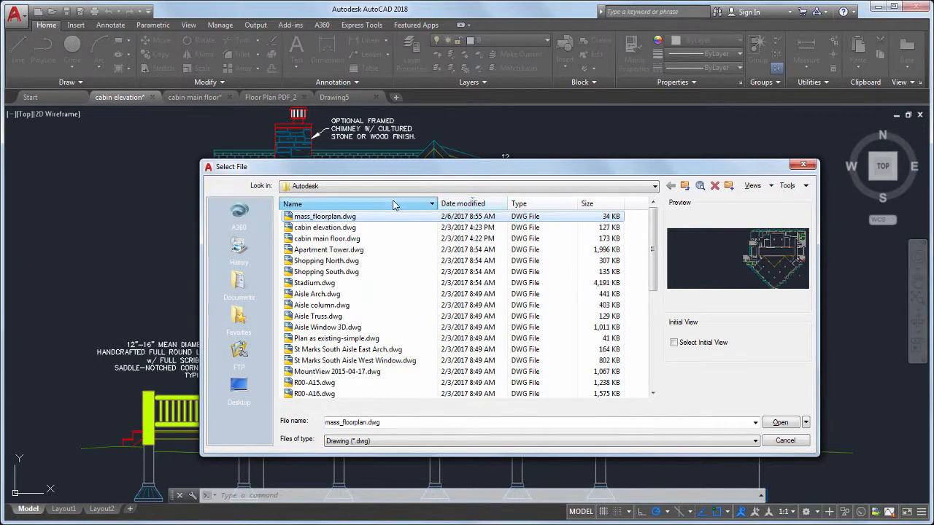
pyautogui.scroll(-6, 397, 271)
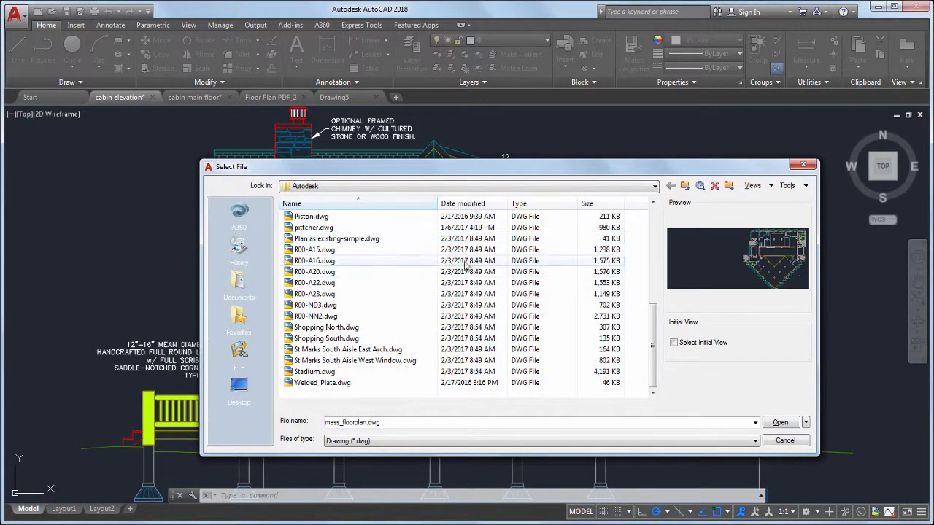
pyautogui.click(801, 166)
# Display the drafting settings with the DSETTINGS command and widen the dialog to show more of its contents
pyautogui.write('dsett')
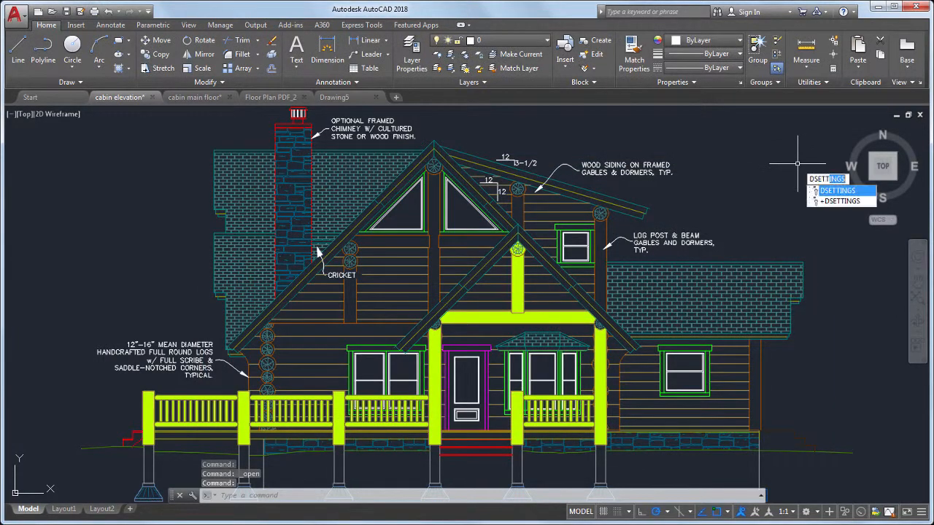
pyautogui.press('Return')
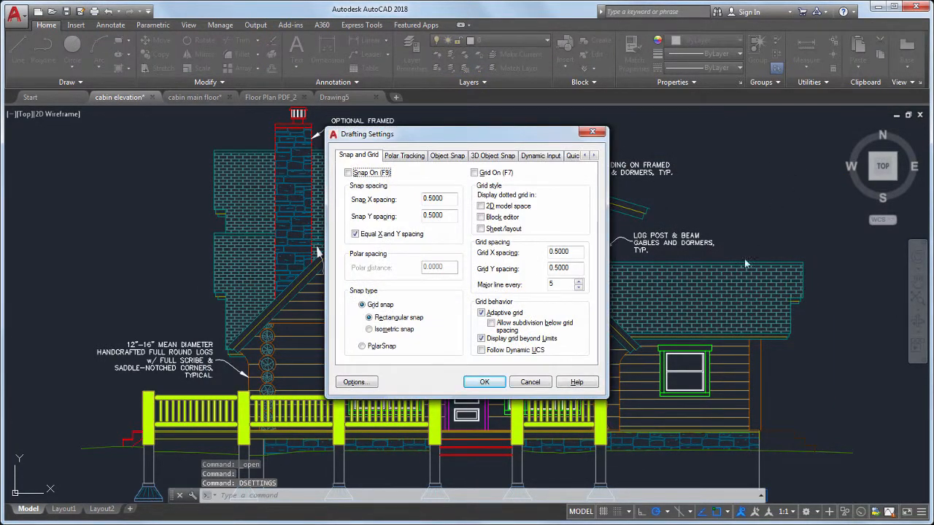
pyautogui.moveTo(607, 397); pyautogui.dragTo(734, 400)
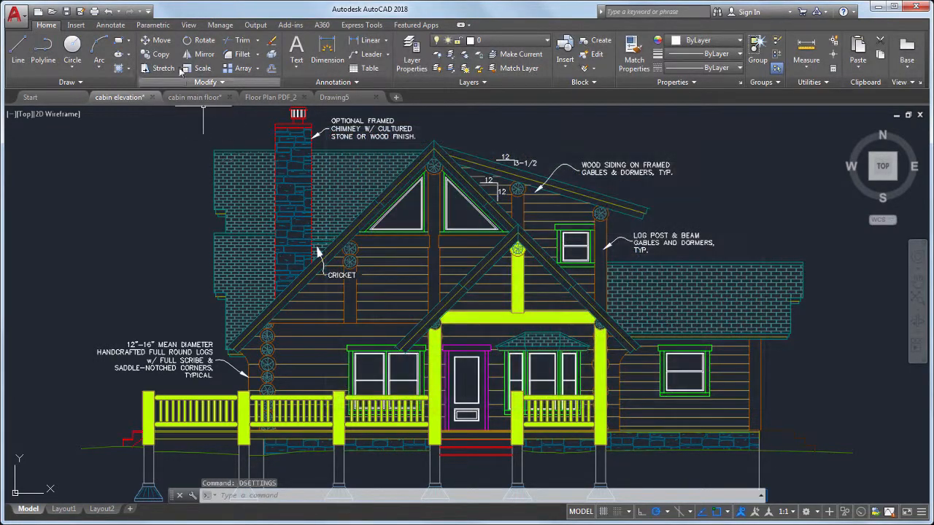
# Add the Layer control to the Quick Access Toolbar and view the drawing's layers in it
pyautogui.click(148, 11)
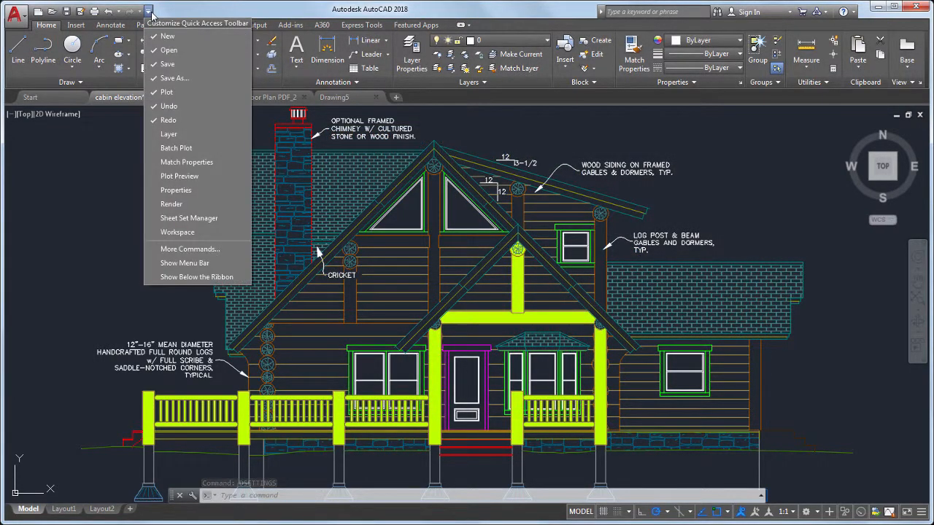
pyautogui.click(169, 134)
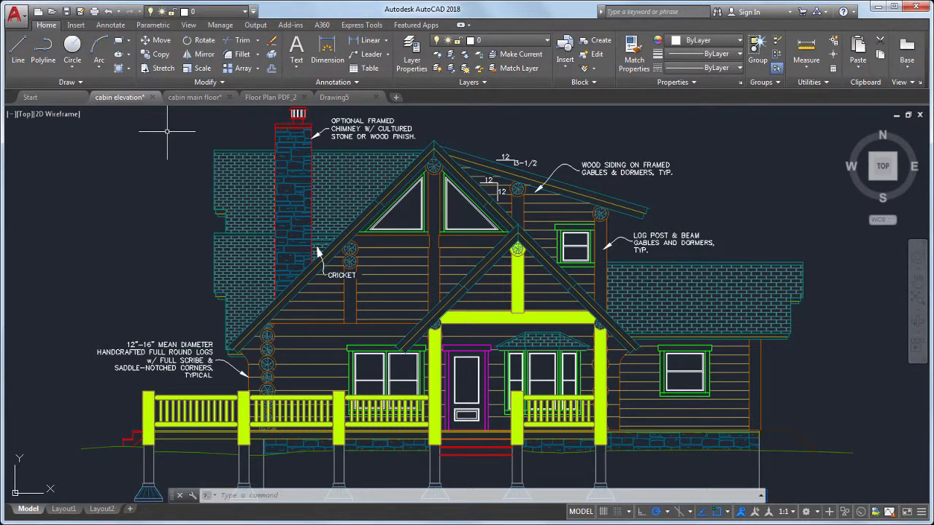
pyautogui.click(245, 12)
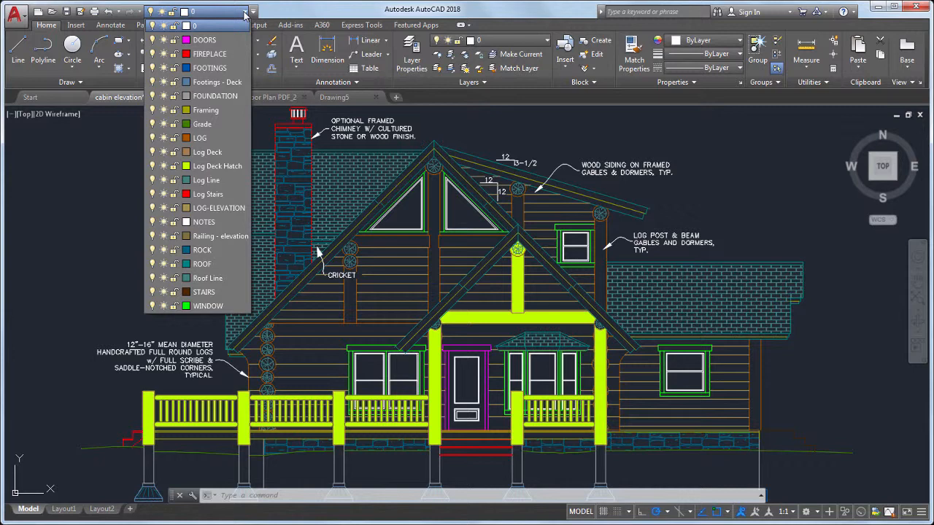
pyautogui.click(443, 98)
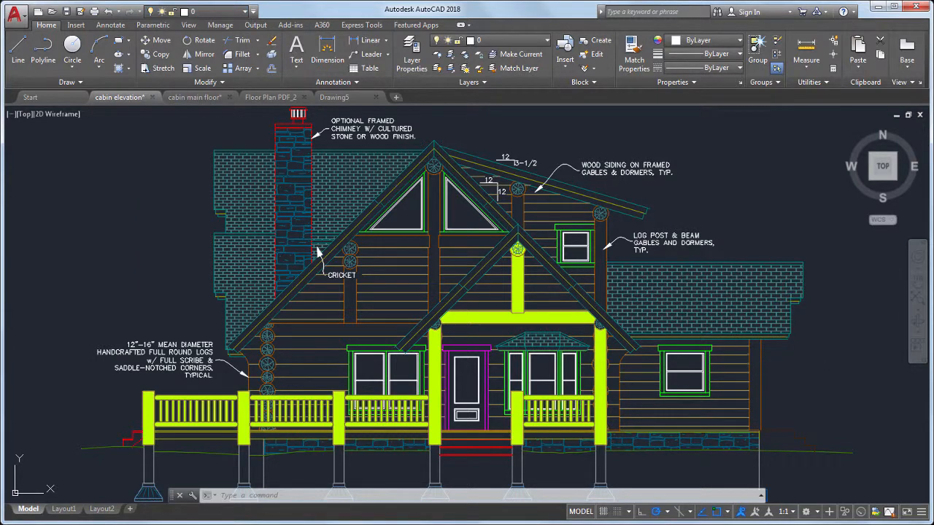
# Review the monitored system variables and their preferred values in the System Variable Monitor
pyautogui.click(890, 510)
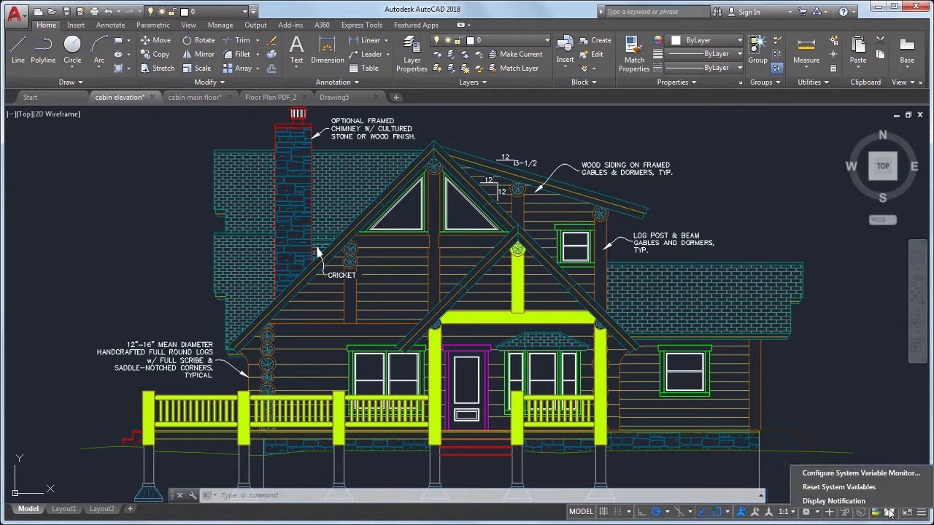
pyautogui.click(854, 474)
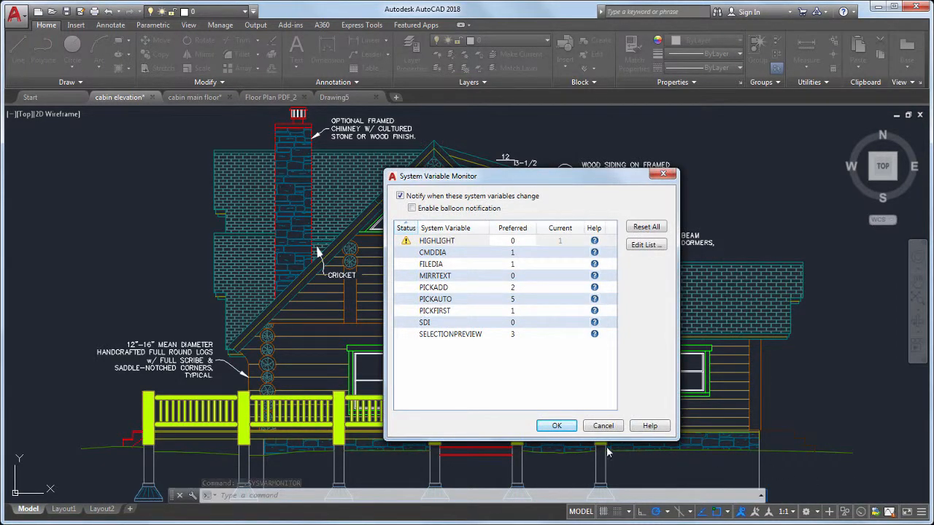
pyautogui.click(558, 427)
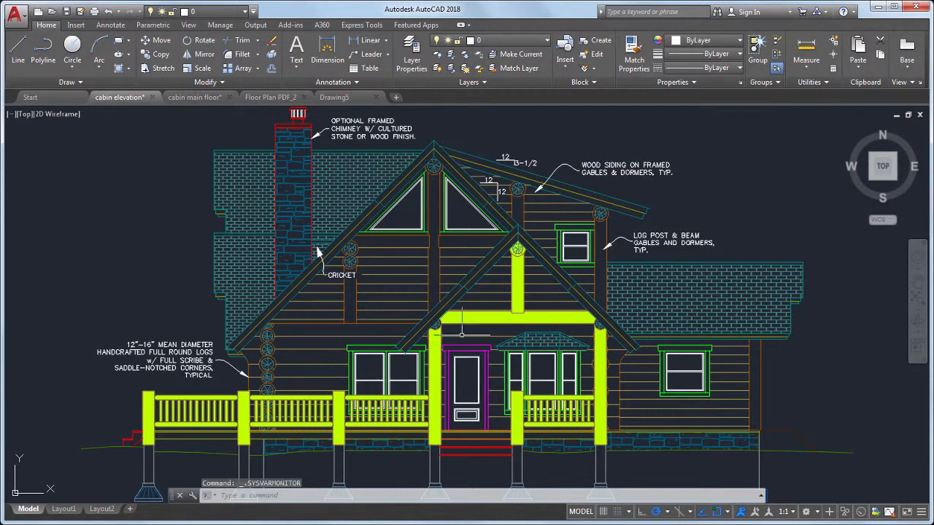
# Display the Layer Properties Manager and the Properties palette for the cabin elevation drawing
pyautogui.click(411, 61)
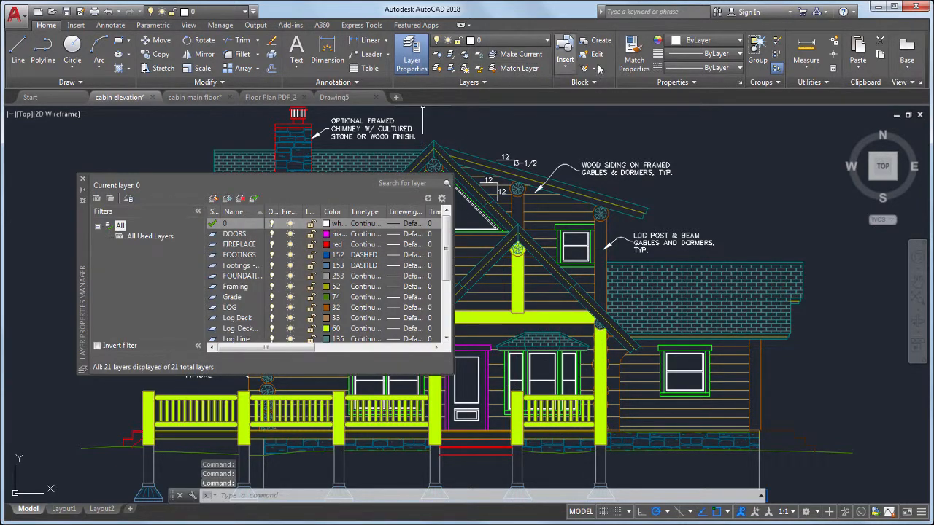
pyautogui.click(741, 82)
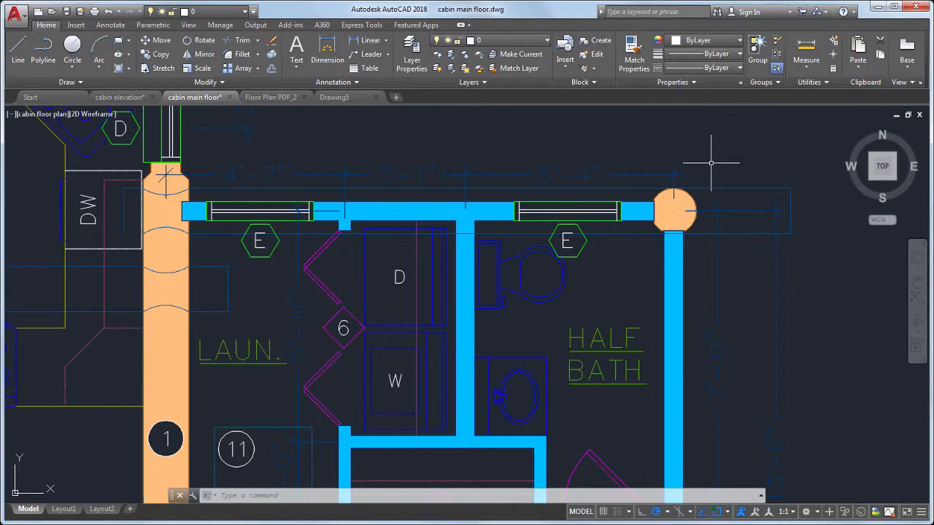
# Select the floor plan objects from beyond the half bath's outer corner to the dining area with one crossing window extending off screen
pyautogui.click(712, 164)
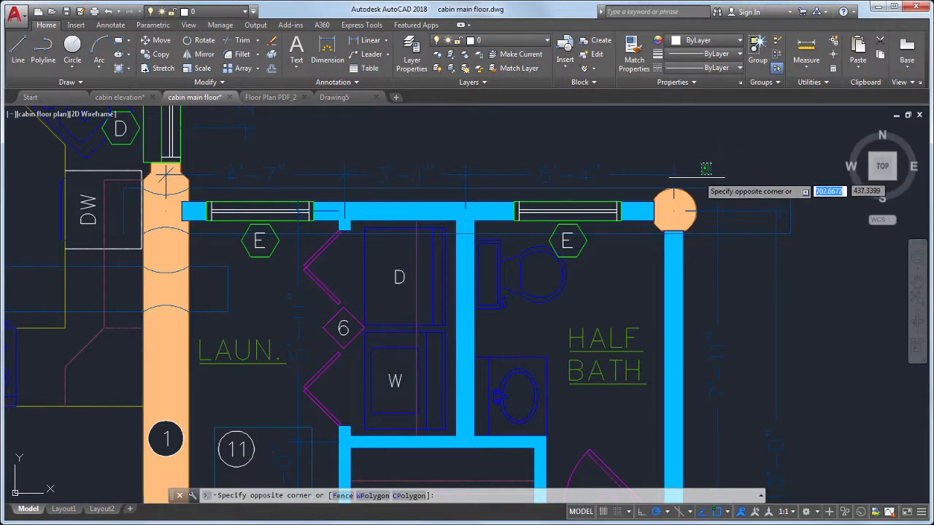
pyautogui.moveTo(189, 452); pyautogui.dragTo(692, 229, button='middle')
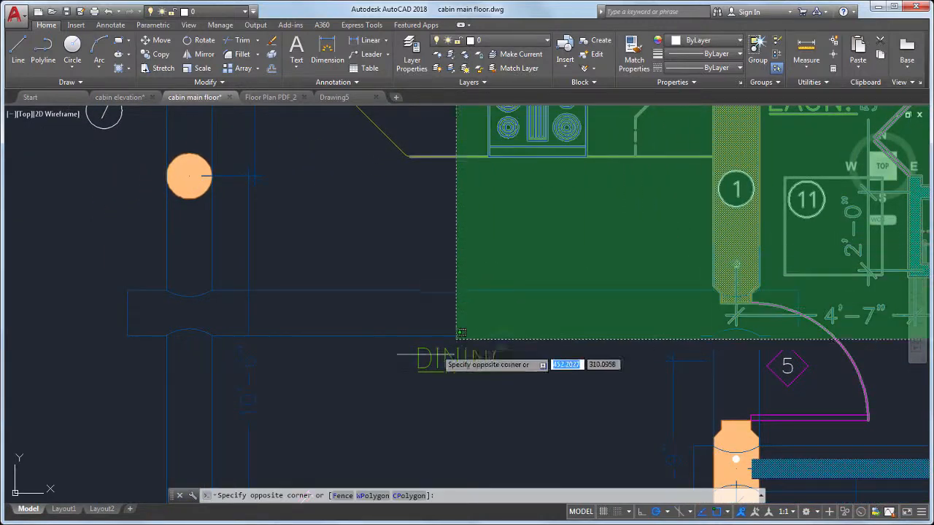
pyautogui.click(273, 428)
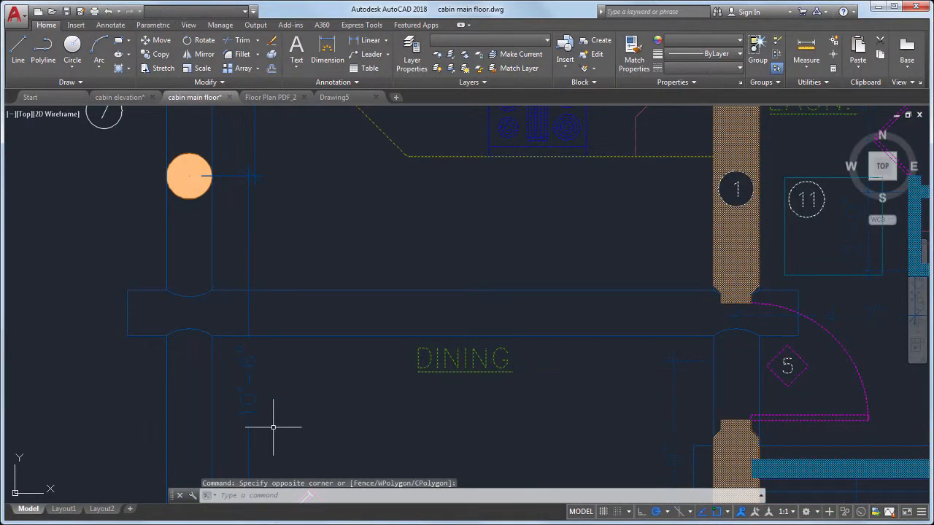
# Call up the SELECTIONOFFSCREEN system variable
pyautogui.write('se')
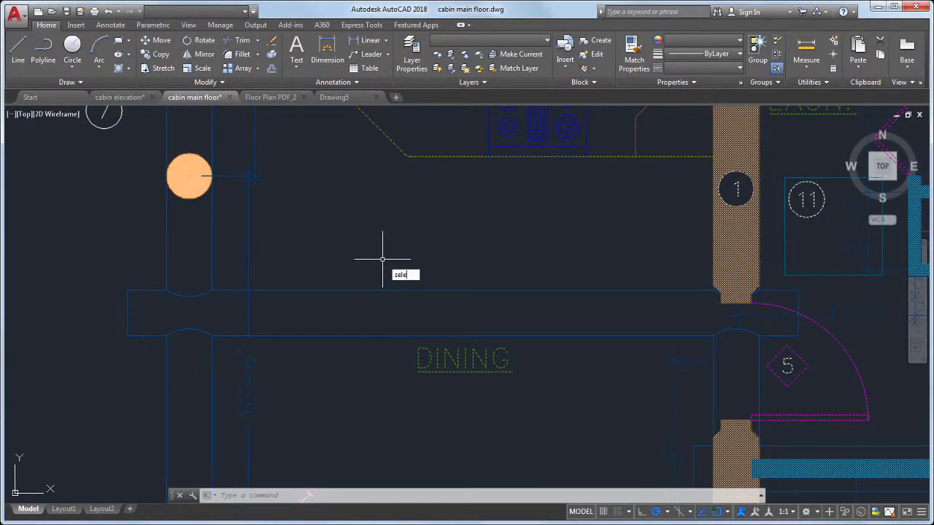
pyautogui.write('le')
pyautogui.press('Return')
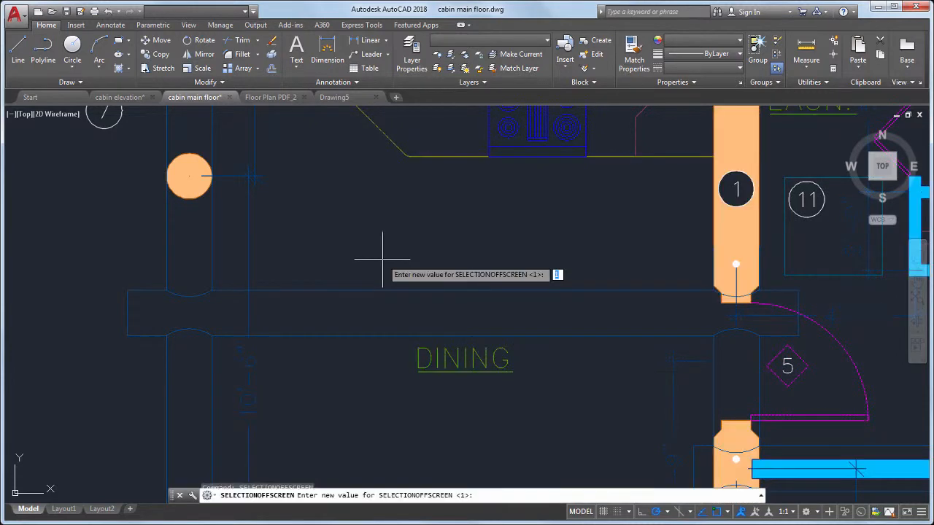
# Examine the lettering geometry of the general notes in the Floor Plan PDF_2 drawing by selecting part of notes 1 and 2
pyautogui.hotkey('ctrl', 'Tab')
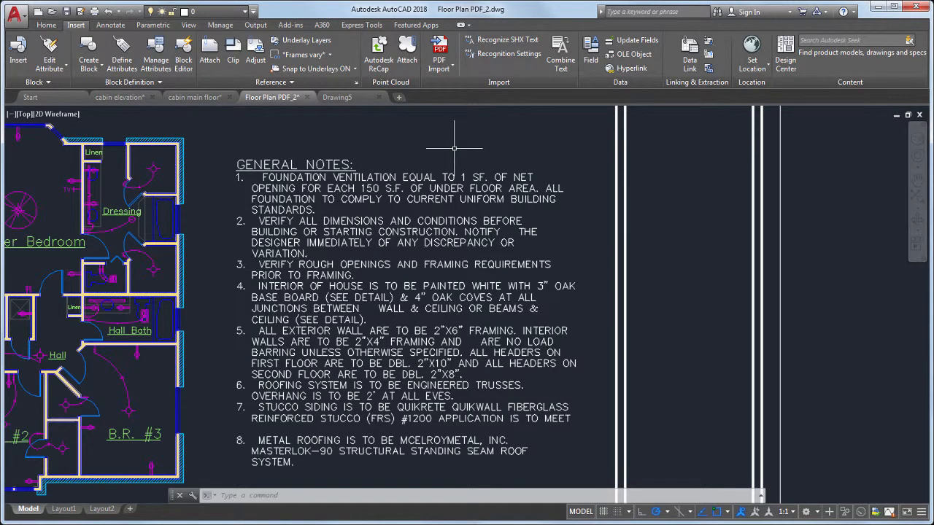
pyautogui.click(479, 164)
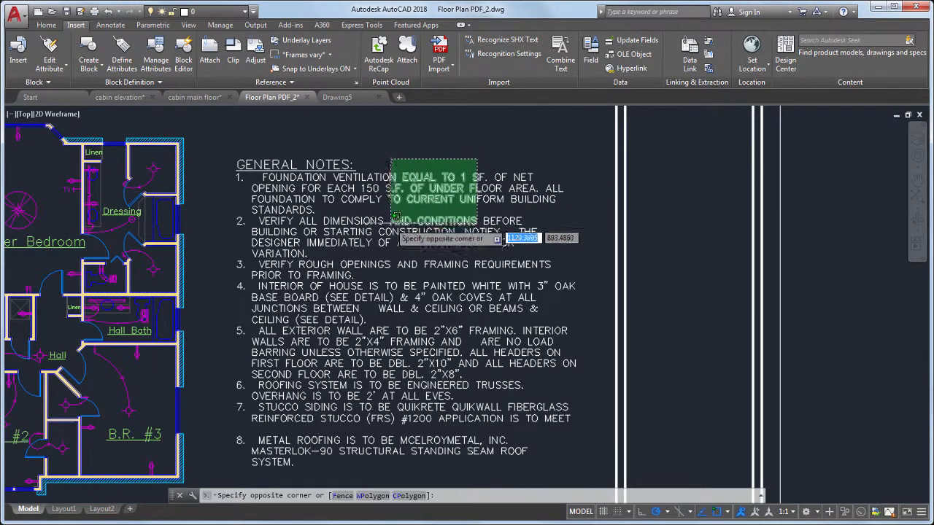
pyautogui.scroll(10, 434, 199)
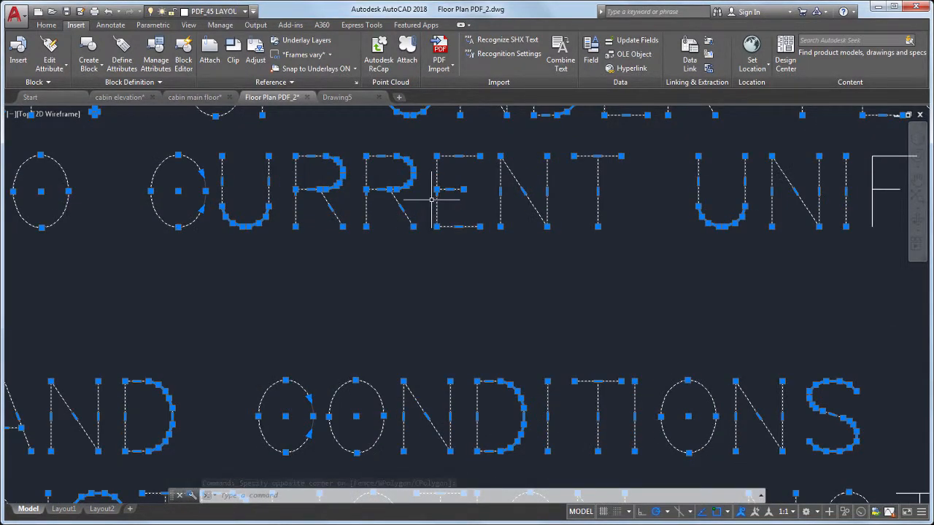
pyautogui.press('Escape')
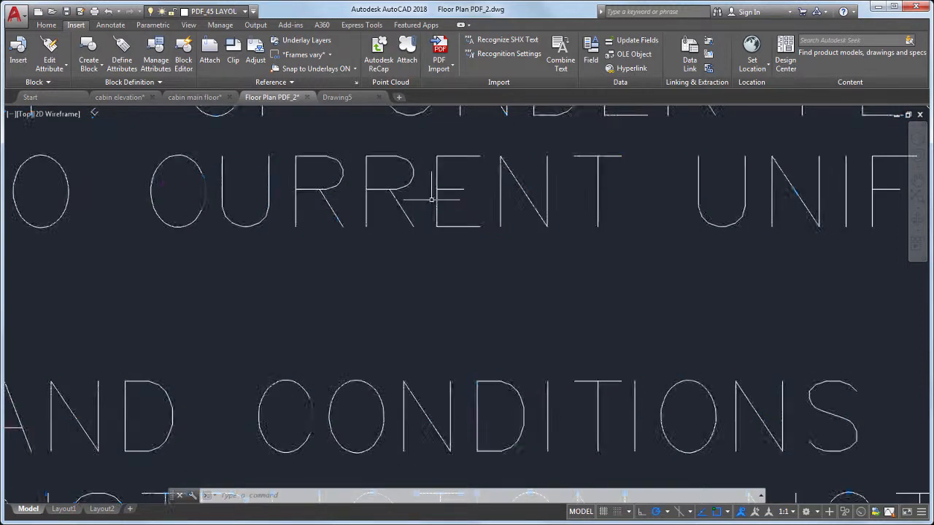
pyautogui.scroll(-10, 432, 199)
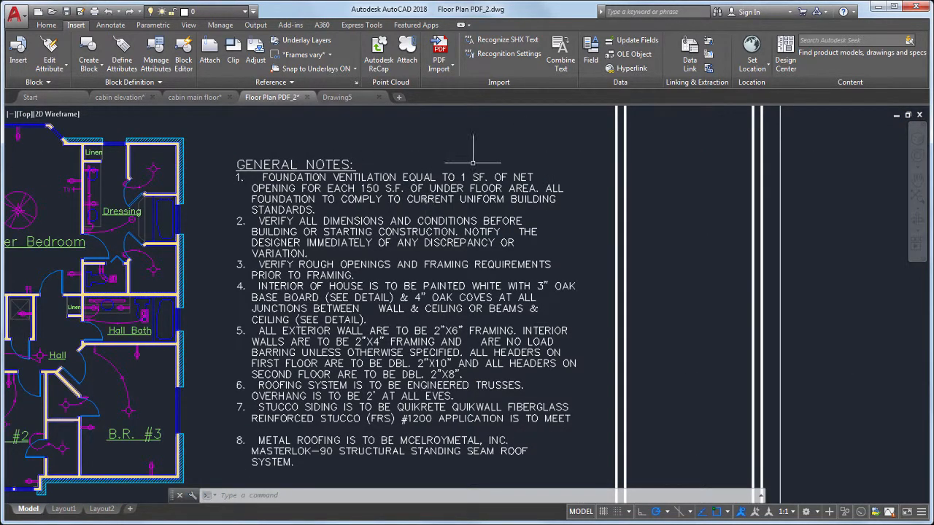
# Convert the whole general notes block from geometry to text objects with Recognize SHX Text
pyautogui.click(511, 42)
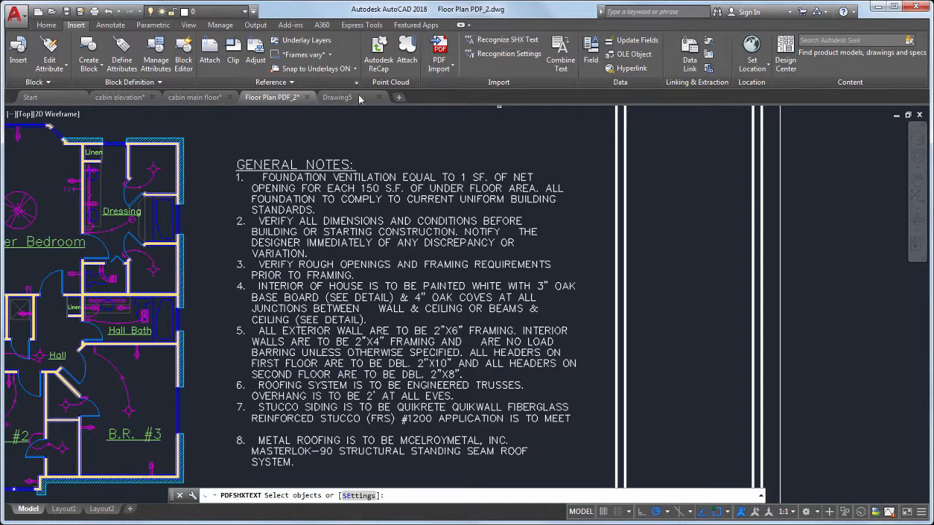
pyautogui.click(222, 147)
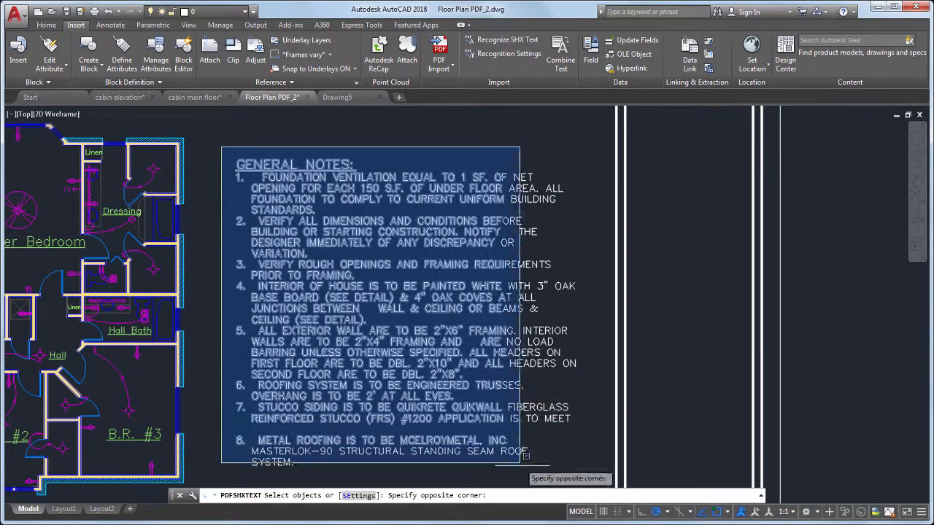
pyautogui.click(596, 472)
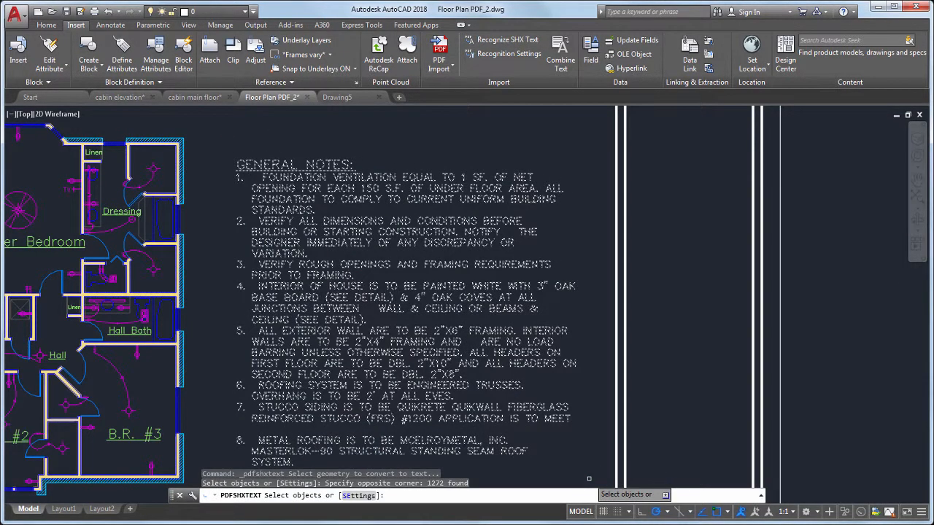
pyautogui.press('Return')
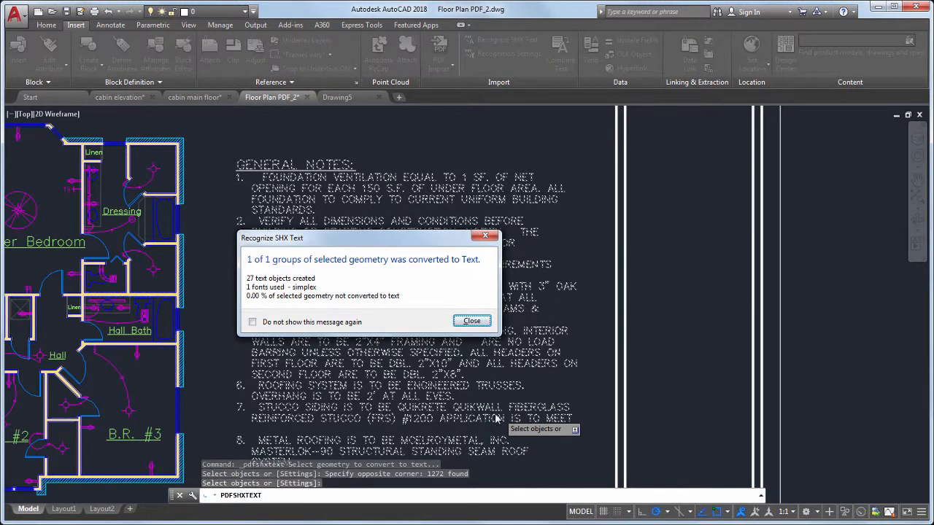
pyautogui.click(471, 321)
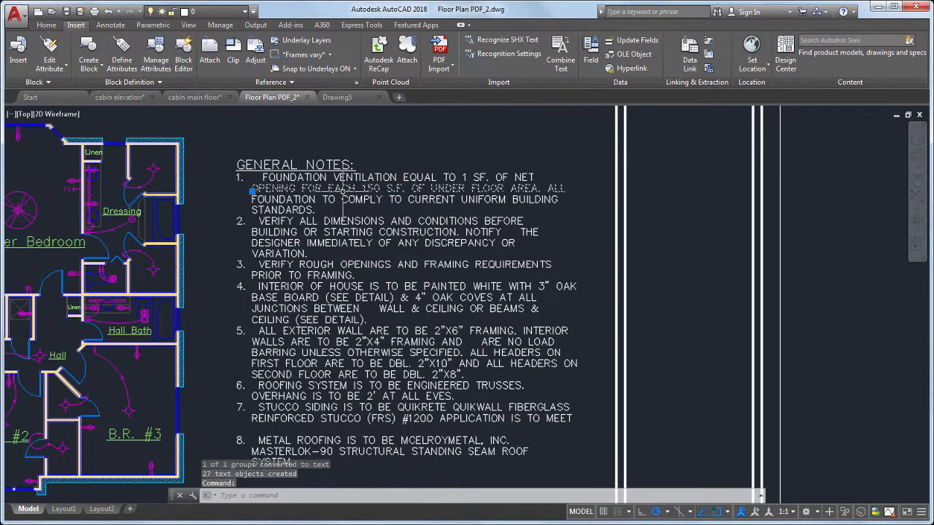
# Combine the general notes heading and all its text lines into one multiline text object
pyautogui.click(560, 65)
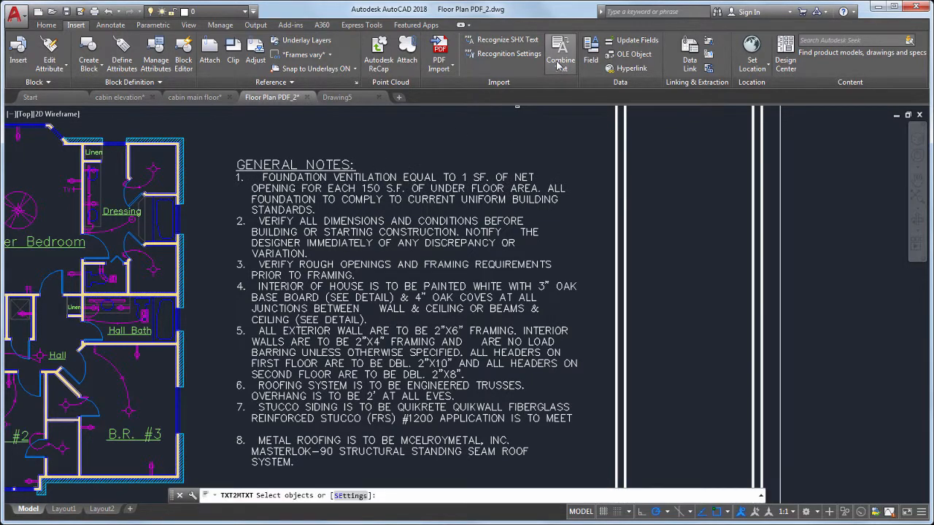
pyautogui.click(219, 146)
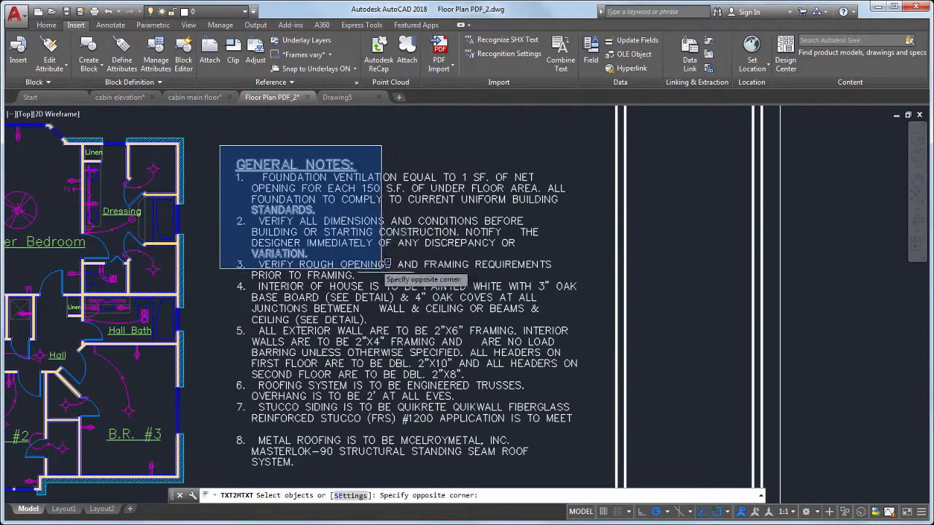
pyautogui.click(591, 476)
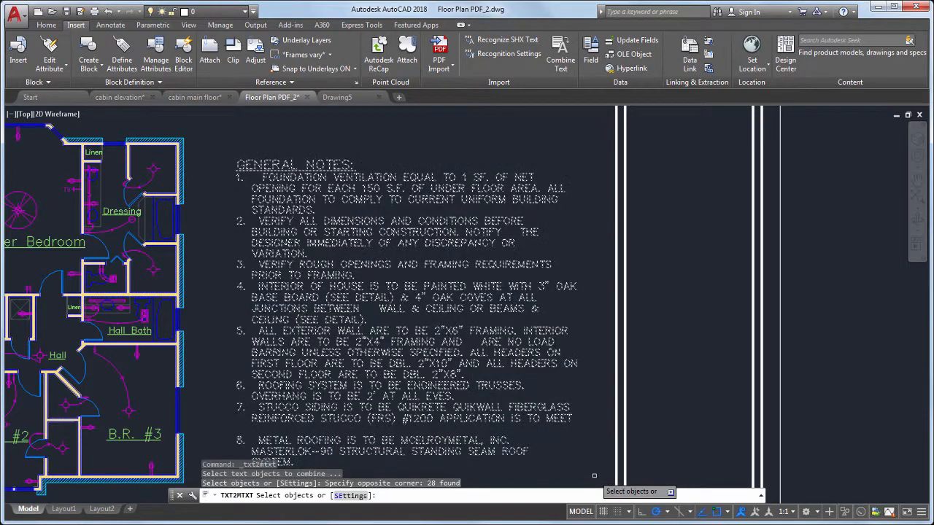
pyautogui.press('Return')
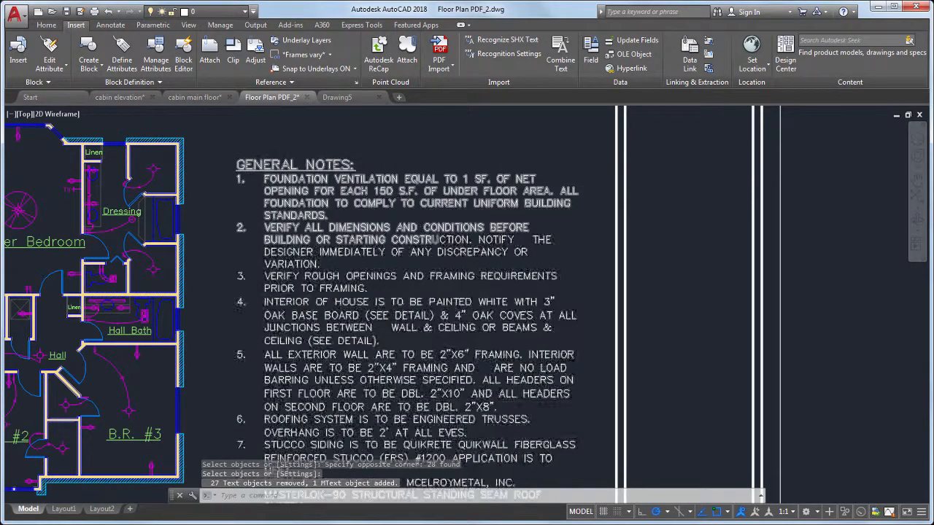
# Change the under floor area in note 1 of the general notes to 200 S.F. and open the text recognition settings
pyautogui.click(384, 194)
pyautogui.doubleClick(384, 193)
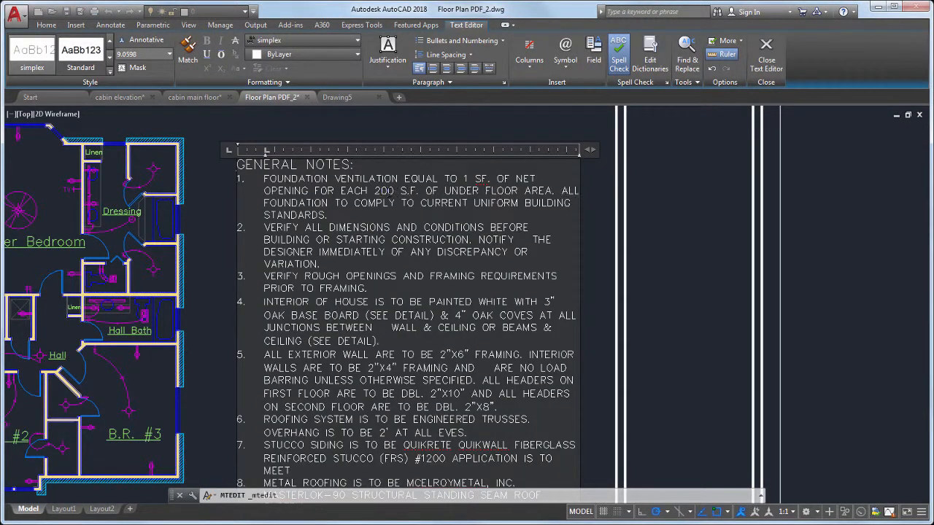
pyautogui.click(766, 55)
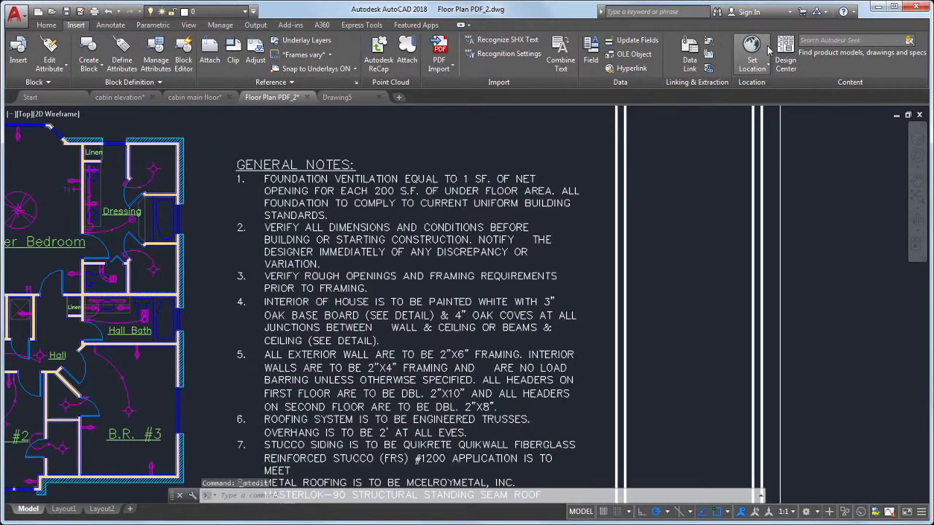
pyautogui.click(521, 55)
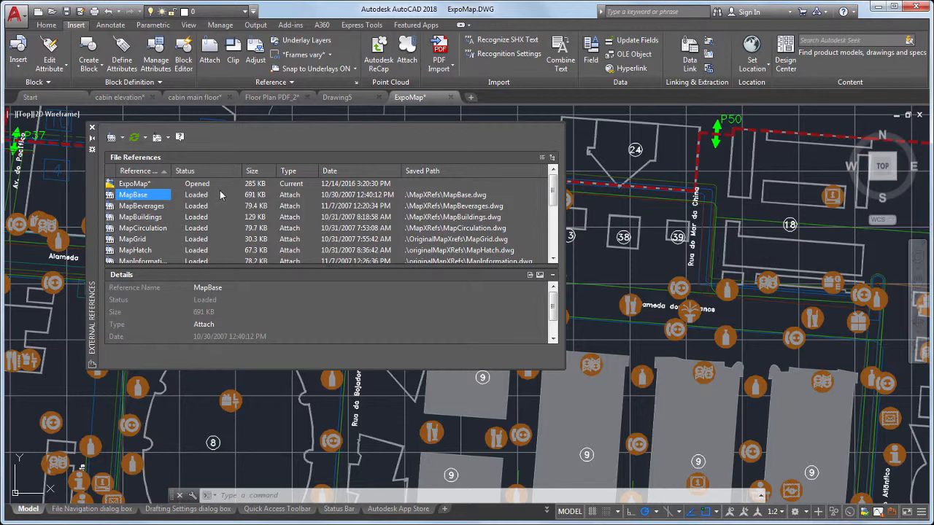
# Attach MapATMs.dwg from the MapXRefs folder to the ExpoMap drawing as an external reference with a relative path
pyautogui.click(110, 139)
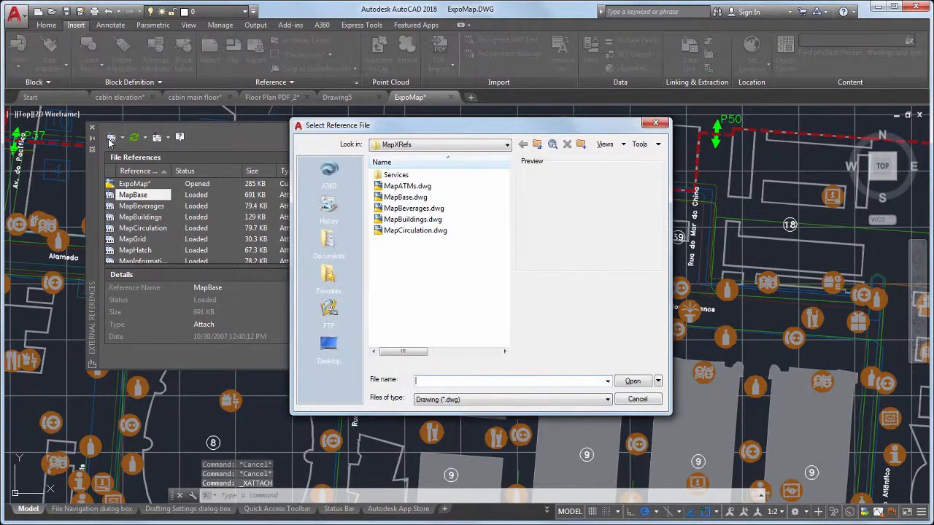
pyautogui.click(401, 186)
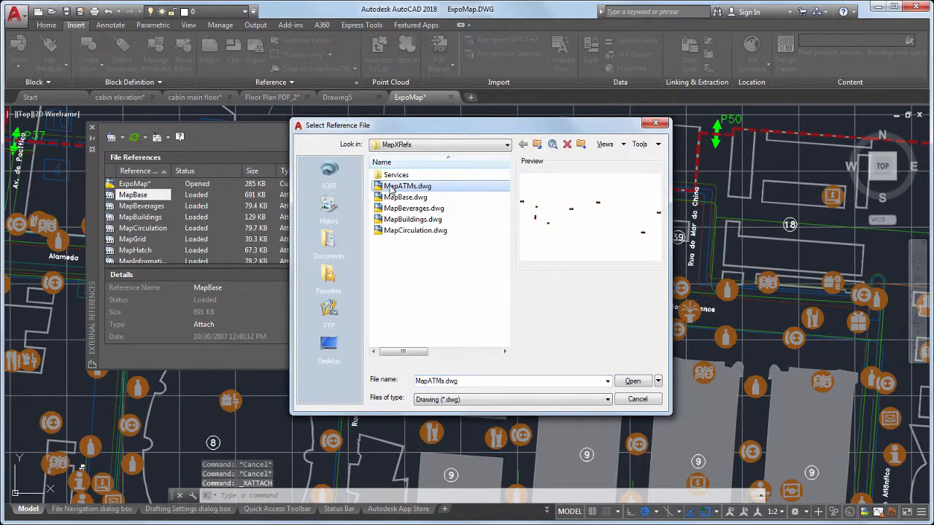
pyautogui.click(631, 381)
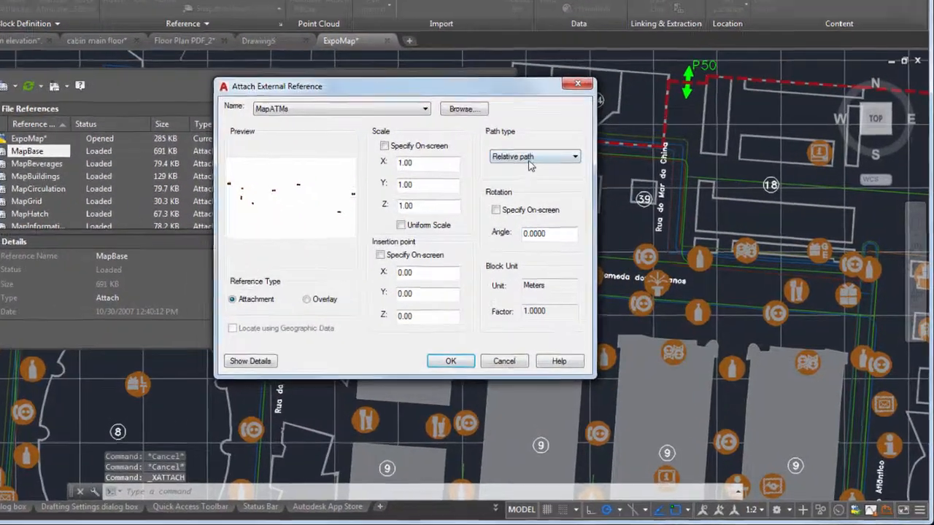
pyautogui.click(583, 197)
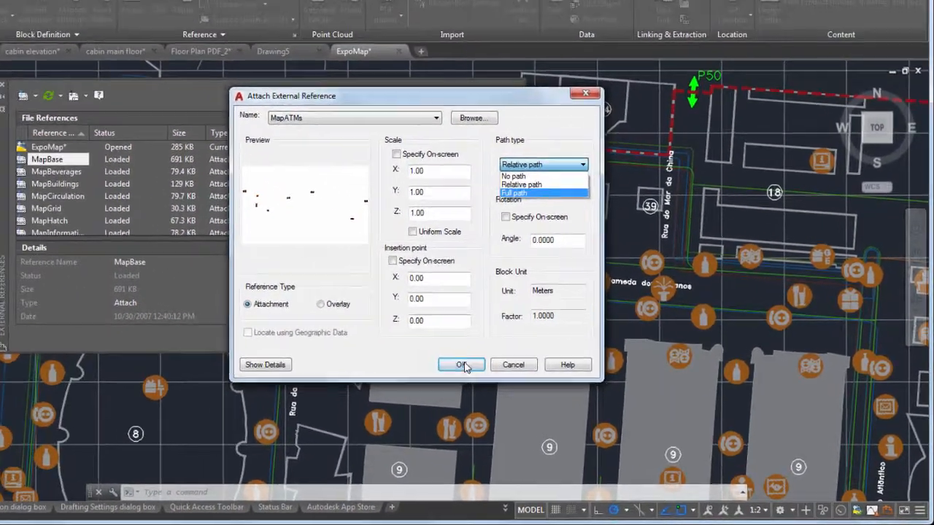
pyautogui.click(475, 146)
pyautogui.click(408, 346)
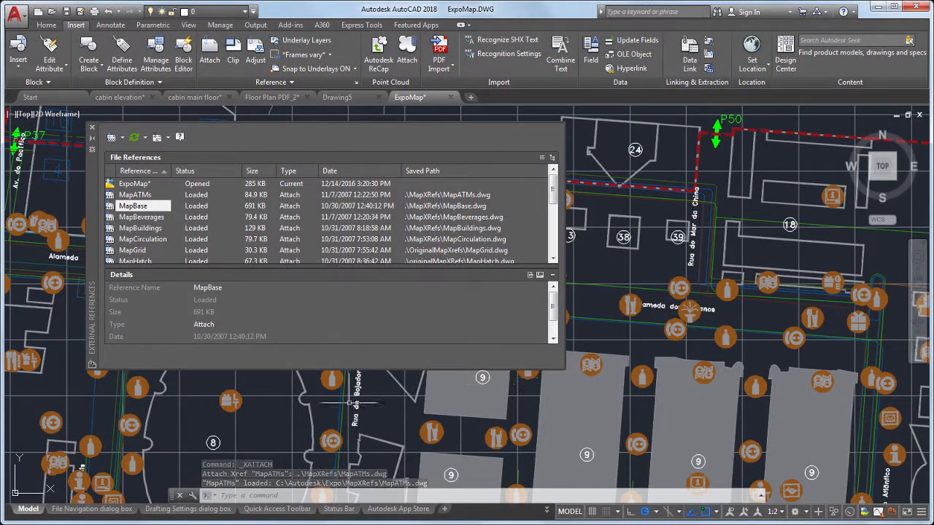
# Call up the REFPATHTYPE system variable
pyautogui.write('REF')
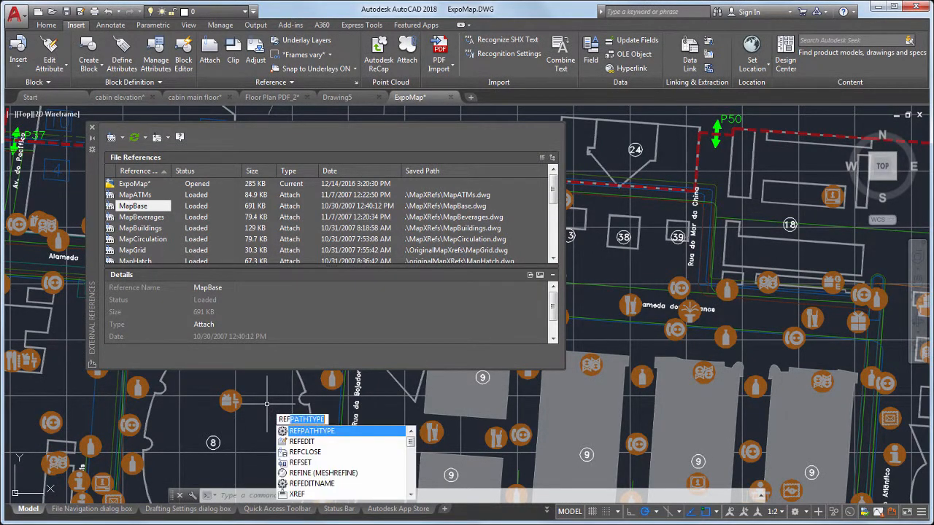
pyautogui.press('Return')
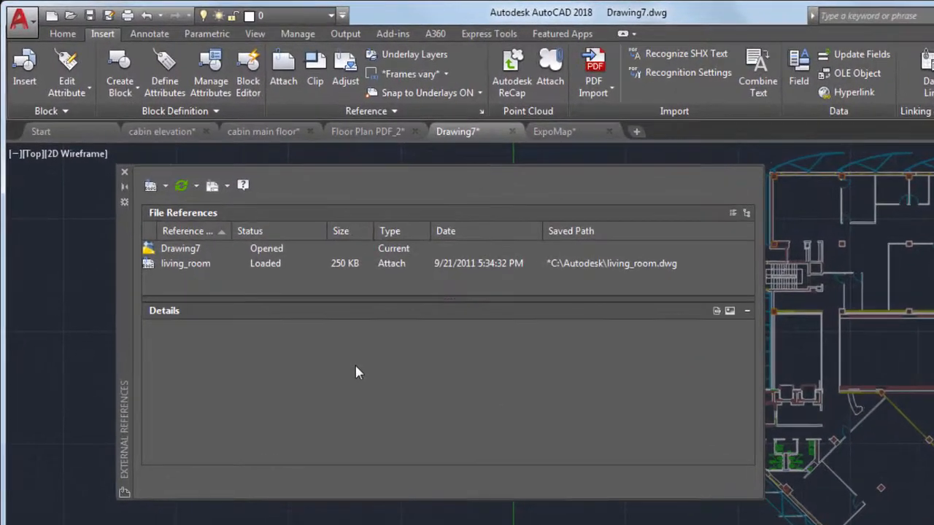
# Show the living_room reference's details and save Drawing7 as mass_floorplan.dwg in the Autodesk folder, replacing the existing file
pyautogui.click(183, 267)
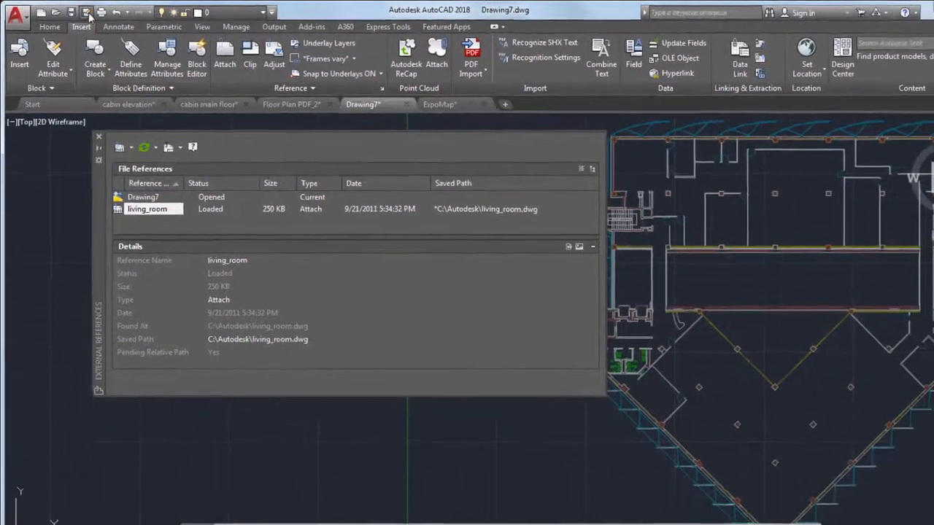
pyautogui.click(109, 16)
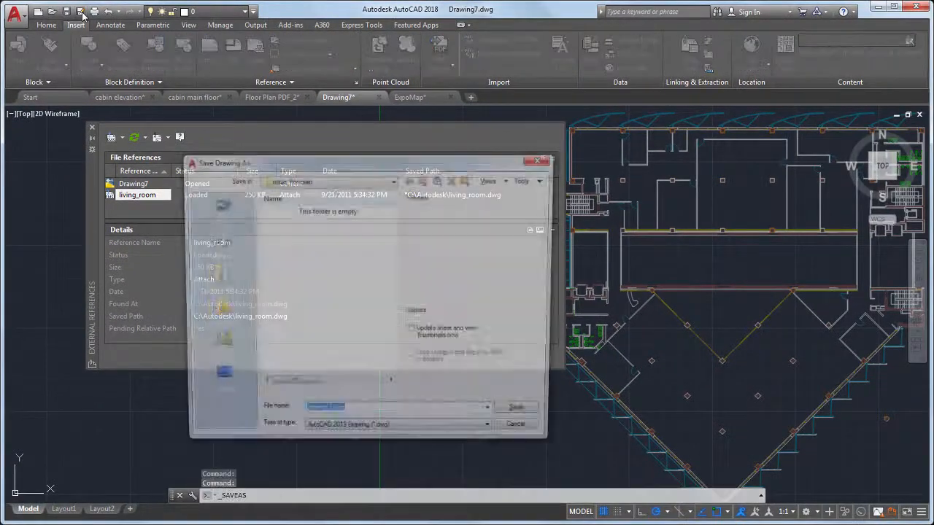
pyautogui.click(424, 179)
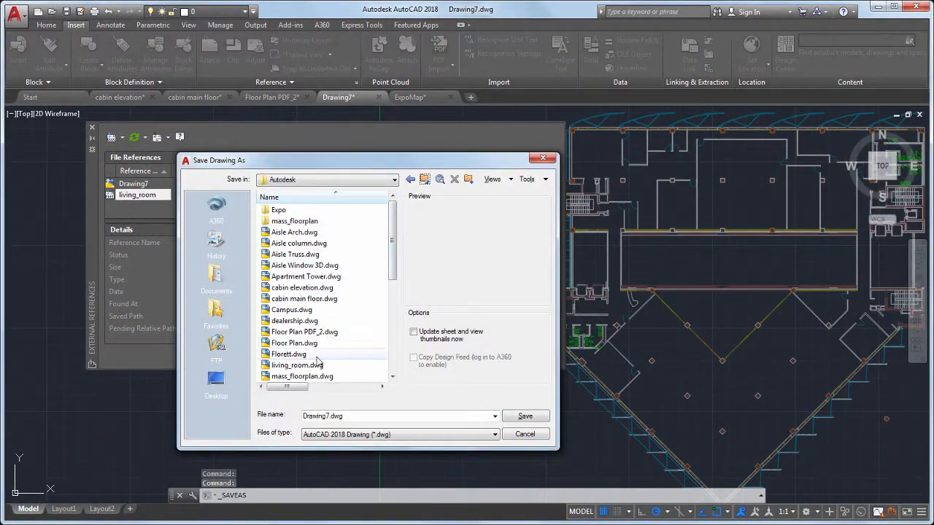
pyautogui.click(309, 376)
pyautogui.click(523, 416)
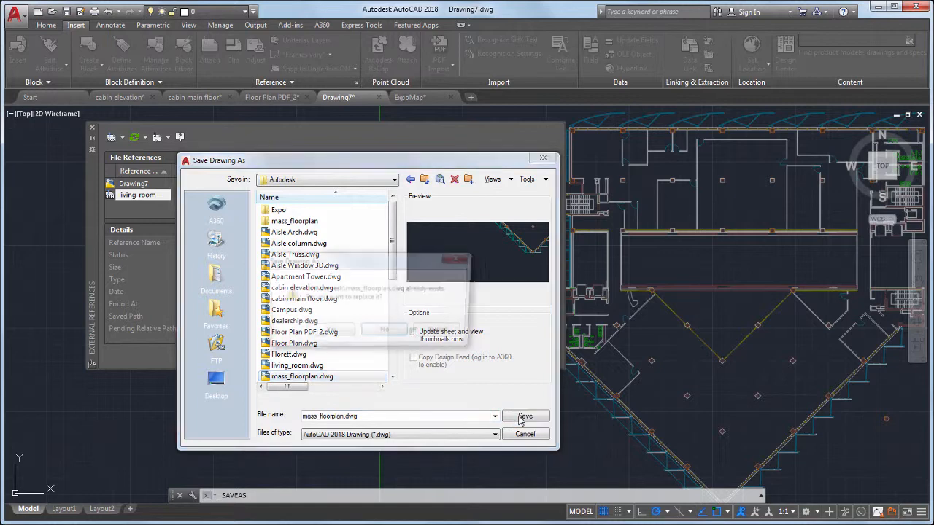
pyautogui.click(329, 334)
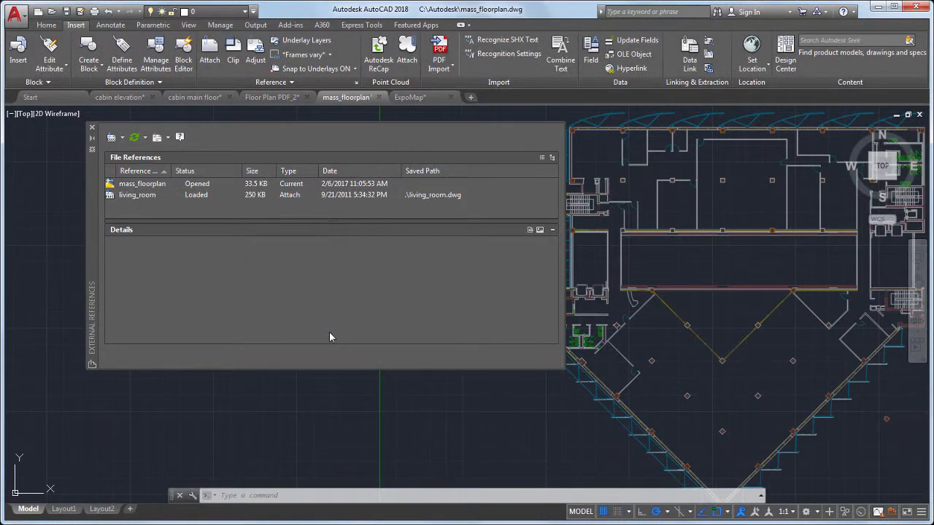
# Save the mass_floorplan.dwg drawing under the same name in the mass_floorplan subfolder
pyautogui.click(81, 12)
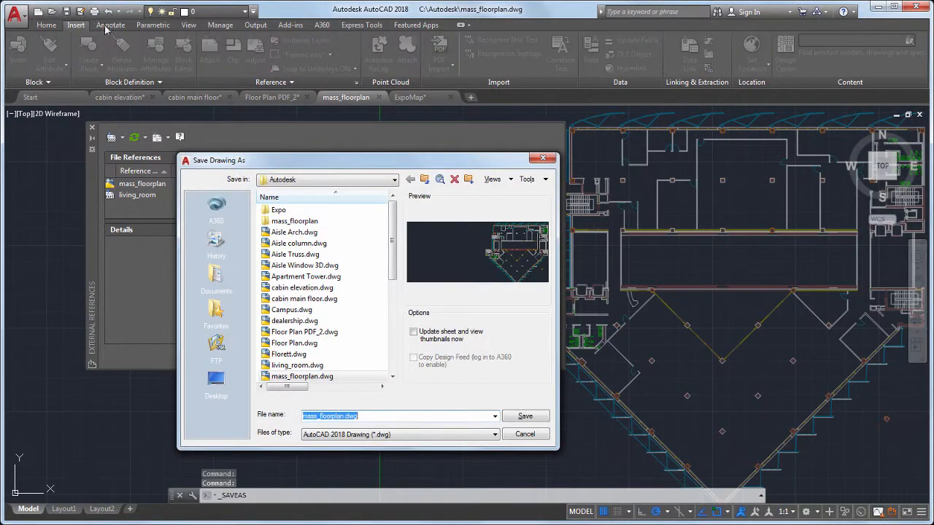
pyautogui.doubleClick(296, 223)
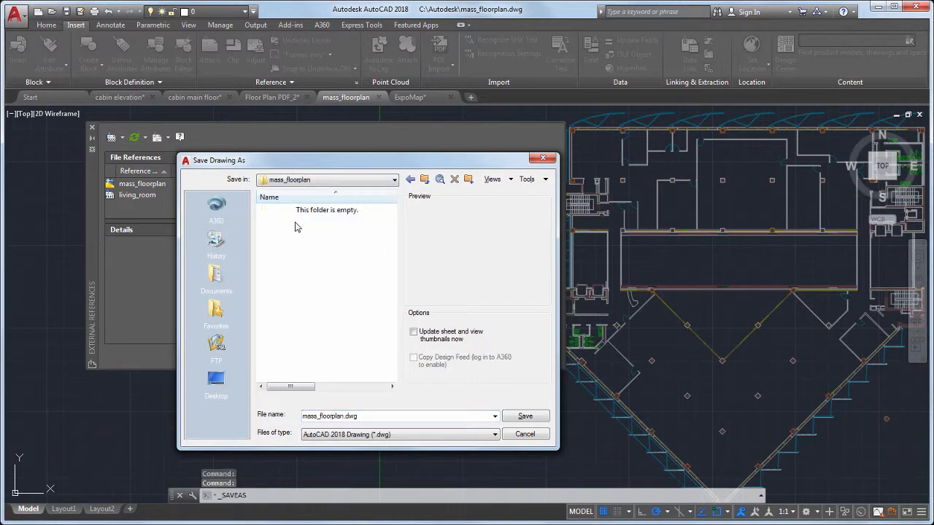
pyautogui.click(515, 417)
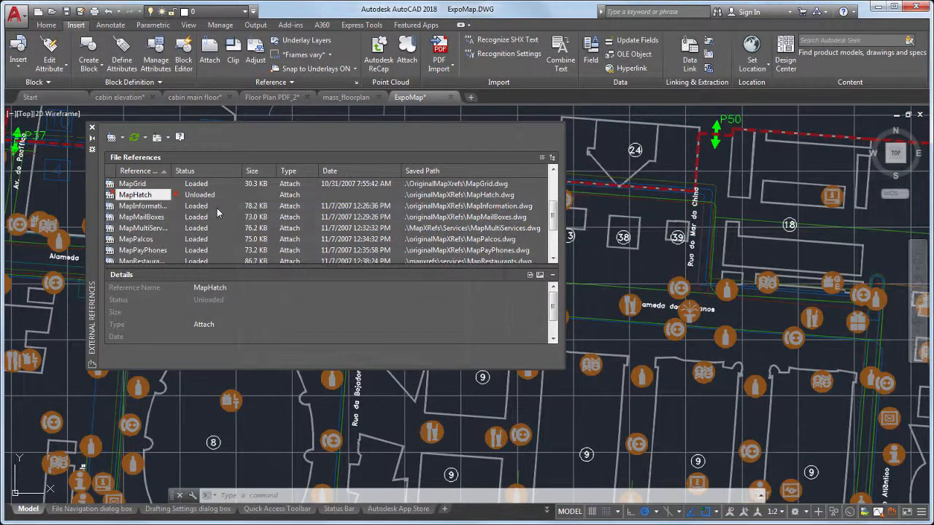
# Open the unloaded MapHatch external reference of the ExpoMap drawing for editing
pyautogui.rightClick(157, 196)
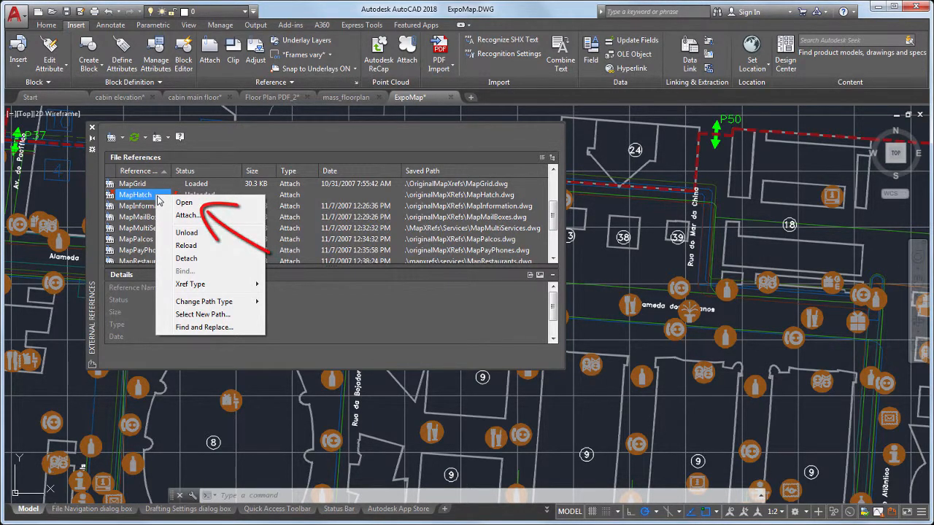
pyautogui.click(183, 203)
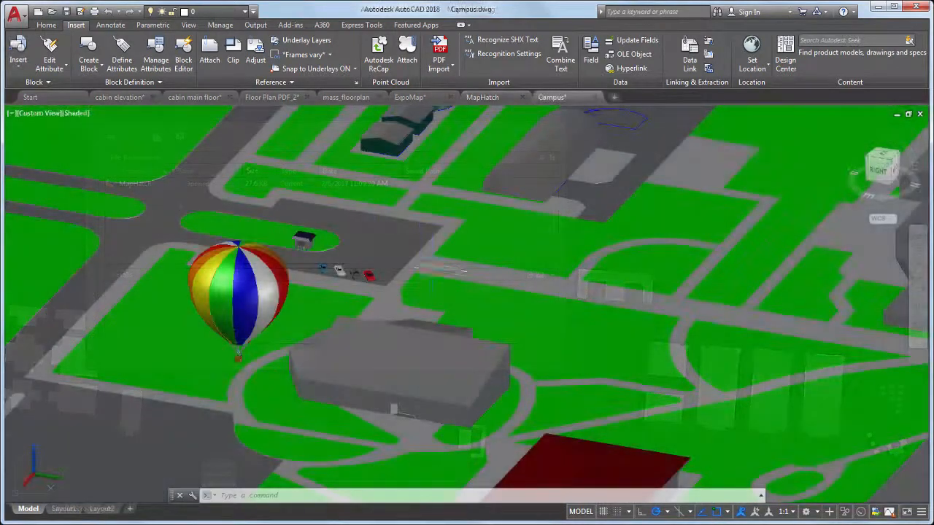
# Inspect the four parked cars in the Campus 3D model up close from several sides, and return to the campus overview
pyautogui.keyDown('shift'); pyautogui.moveTo(379, 290); pyautogui.dragTo(212, 292, button='middle'); pyautogui.keyUp('shift')
pyautogui.scroll(8, 526, 331)
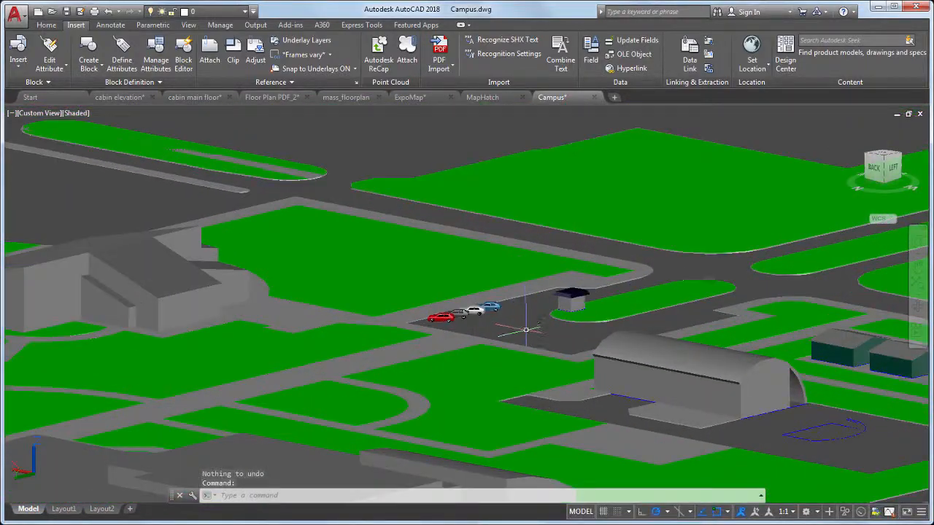
pyautogui.keyDown('shift'); pyautogui.moveTo(411, 310); pyautogui.dragTo(559, 331, button='middle'); pyautogui.keyUp('shift')
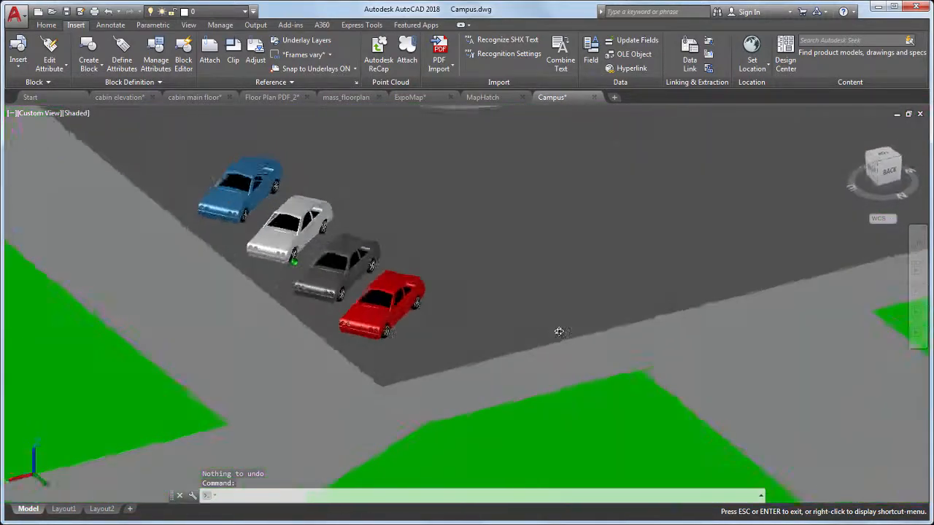
pyautogui.scroll(4, 319, 320)
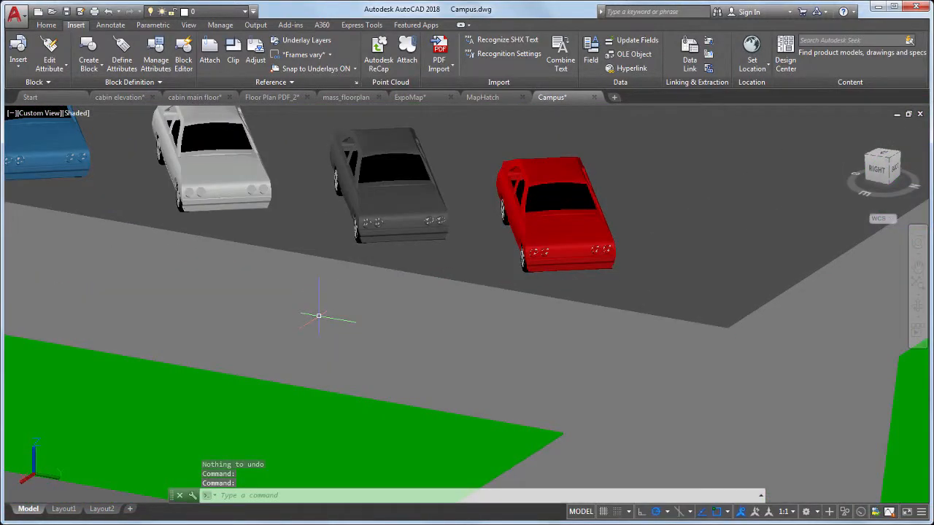
pyautogui.scroll(-10, 319, 316)
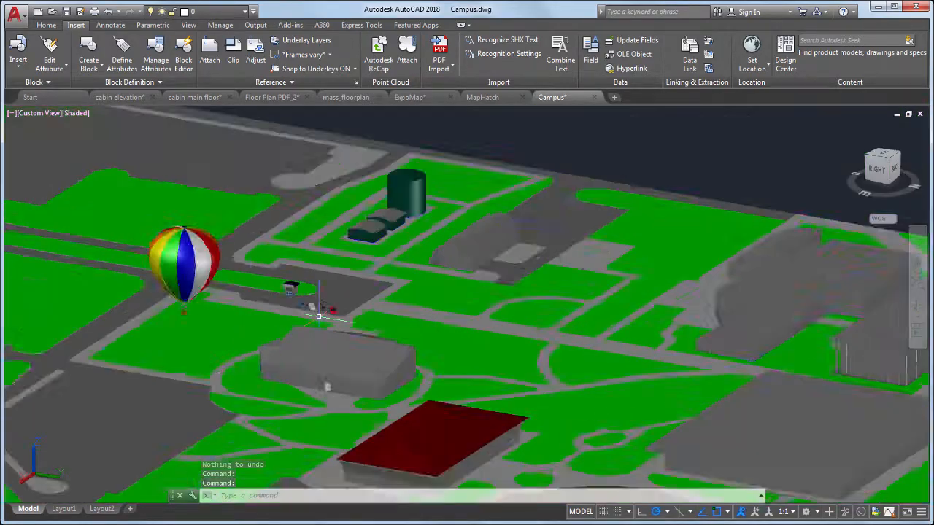